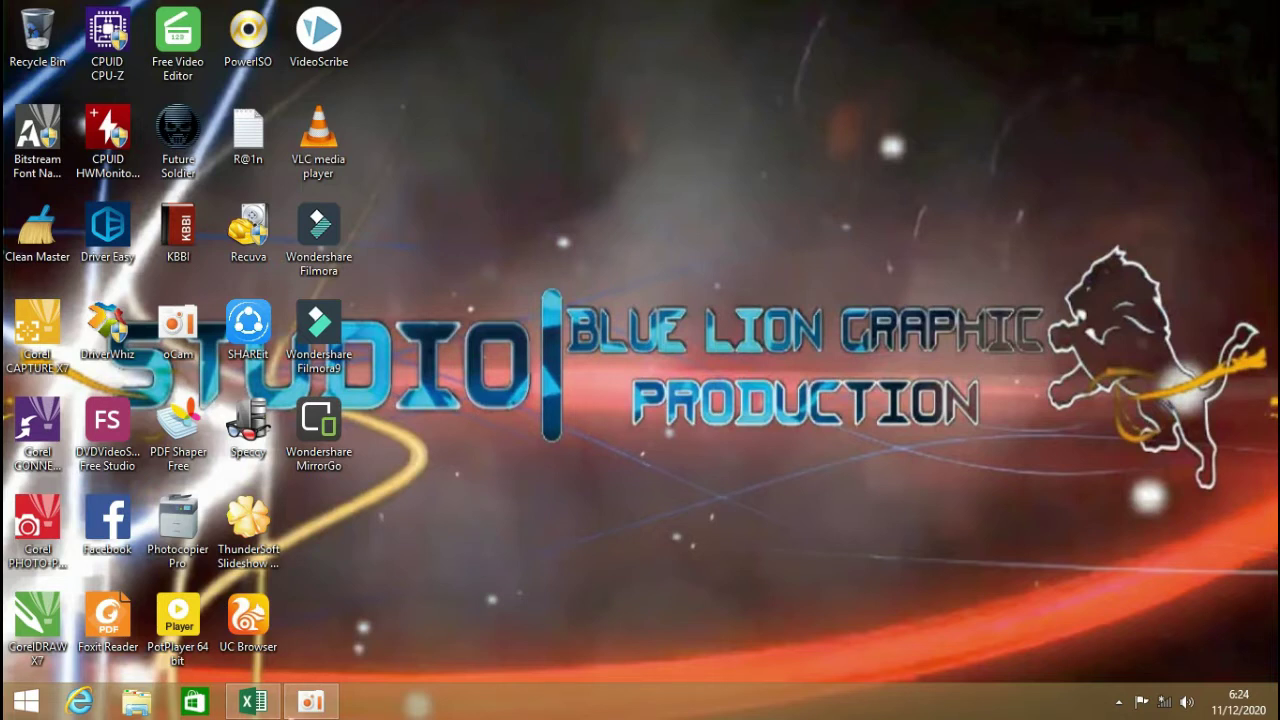
Step: Restore the minimized 'tugas toturial ari ini' workbook from the Excel taskbar preview
{"action": "mouse_move", "coordinate": [316, 701]}
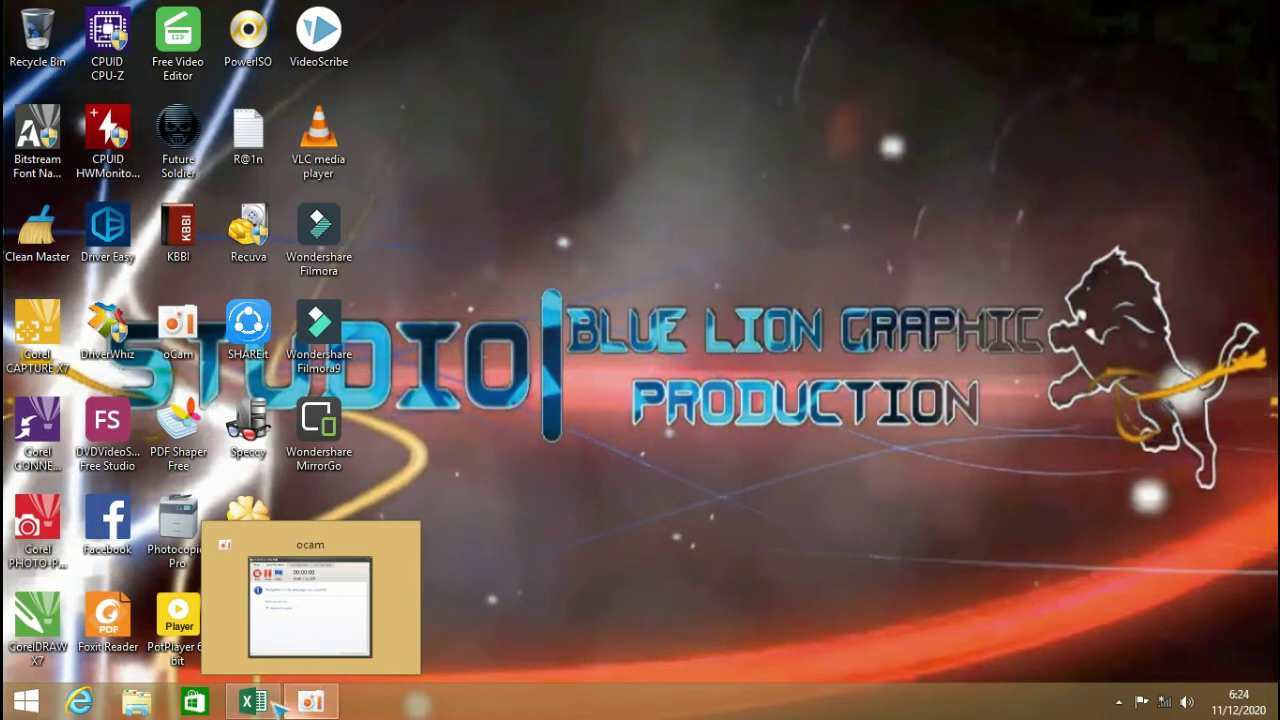
{"action": "mouse_move", "coordinate": [272, 702]}
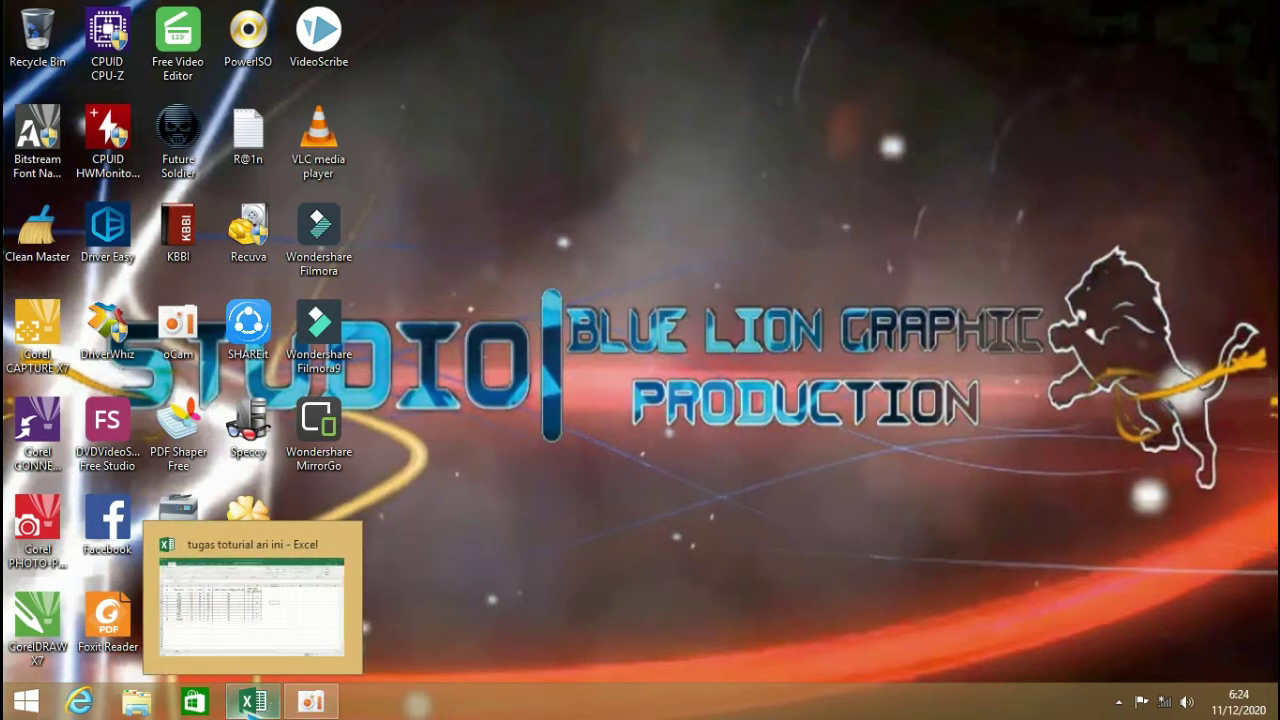
{"action": "left_click", "coordinate": [262, 706]}
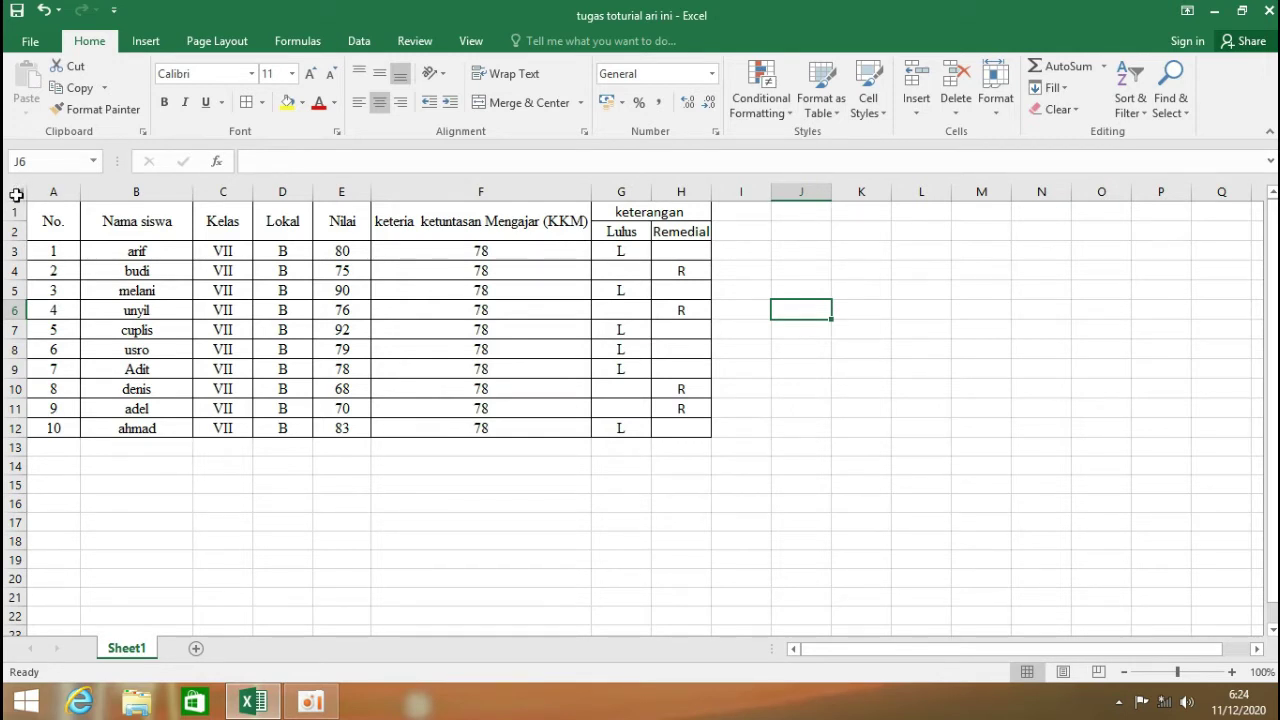
Step: Select every cell of the student grades worksheet with the Select All corner button
{"action": "left_click", "coordinate": [16, 193]}
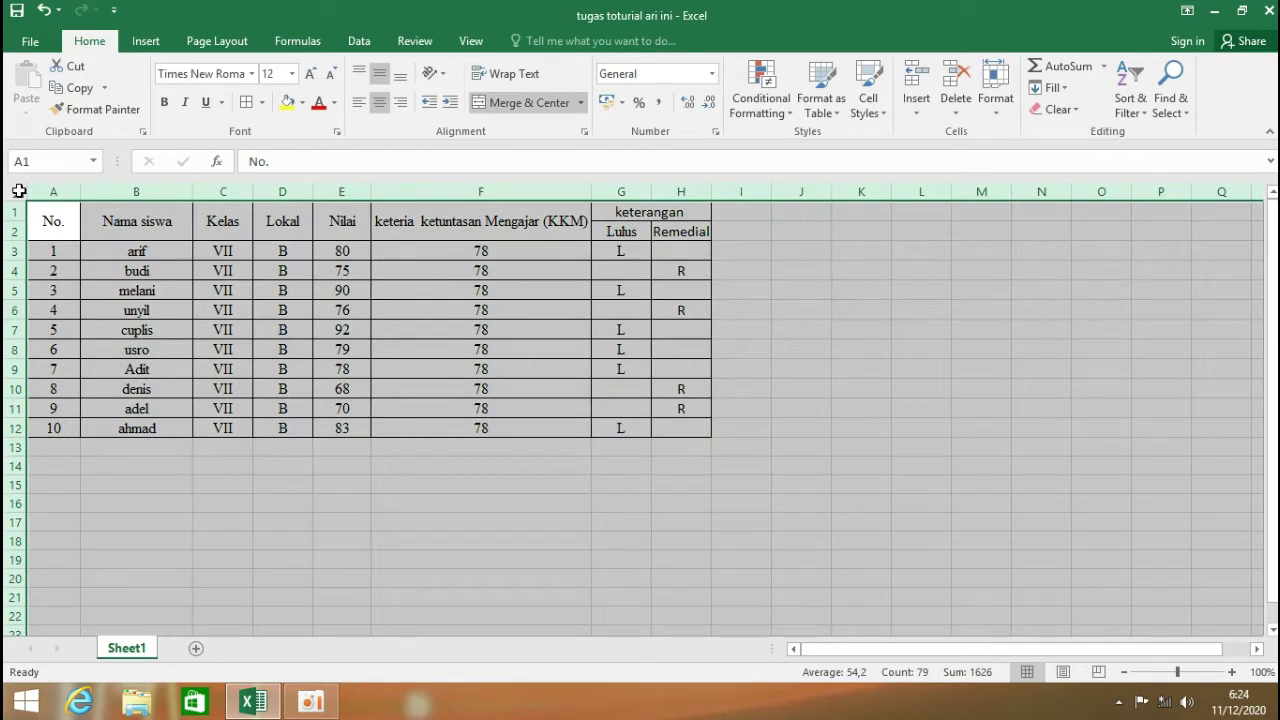
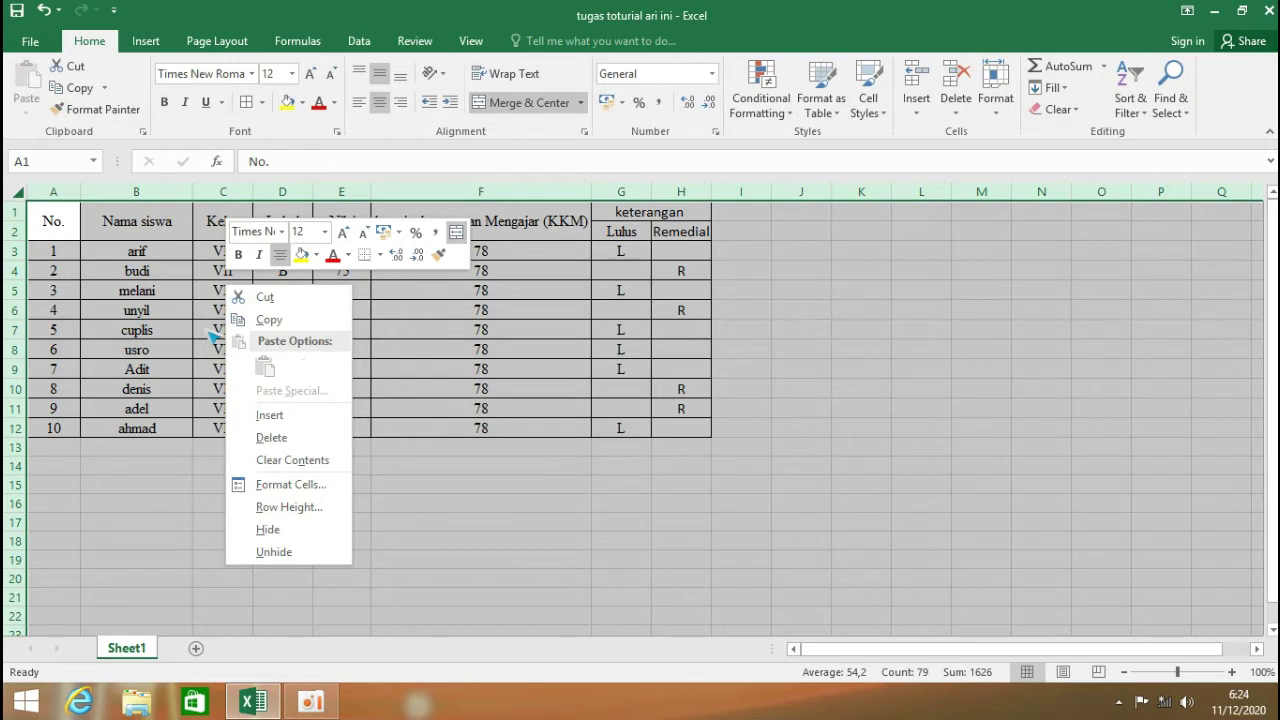
Step: Copy the student grade table (rows 1–12) and minimize Excel to show the desktop
{"action": "left_click", "coordinate": [268, 320]}
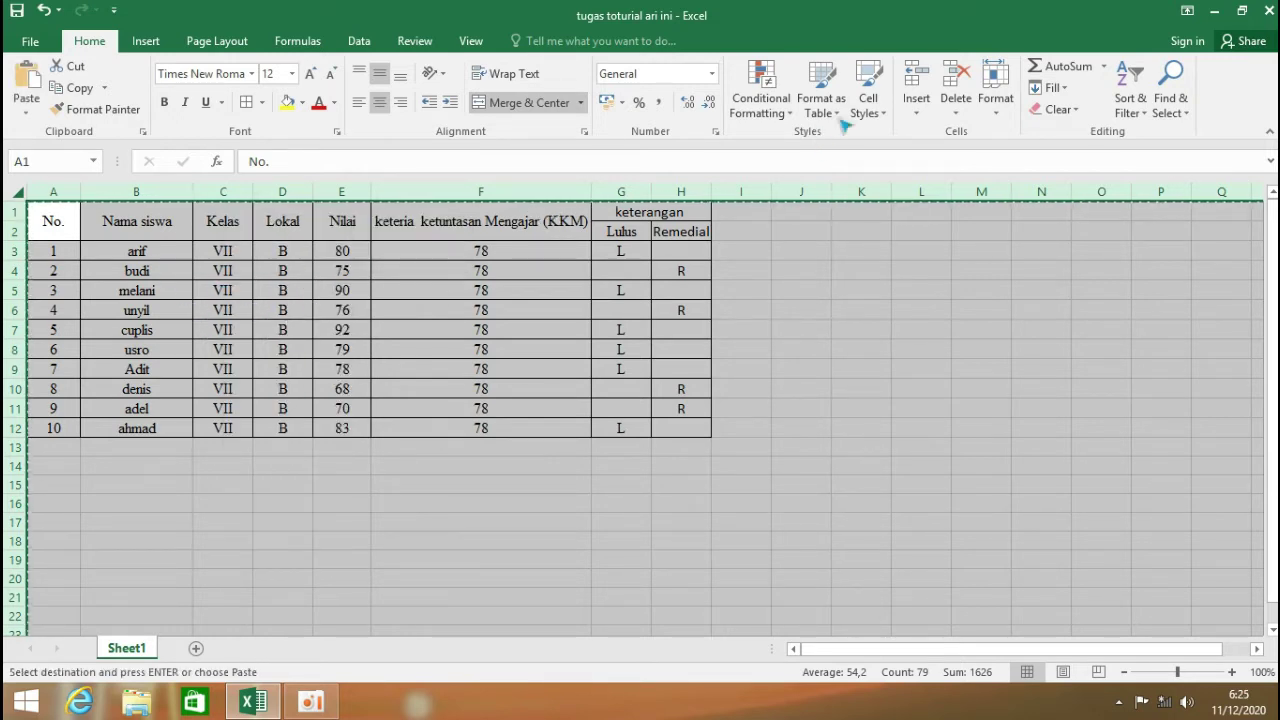
{"action": "left_click", "coordinate": [1218, 16]}
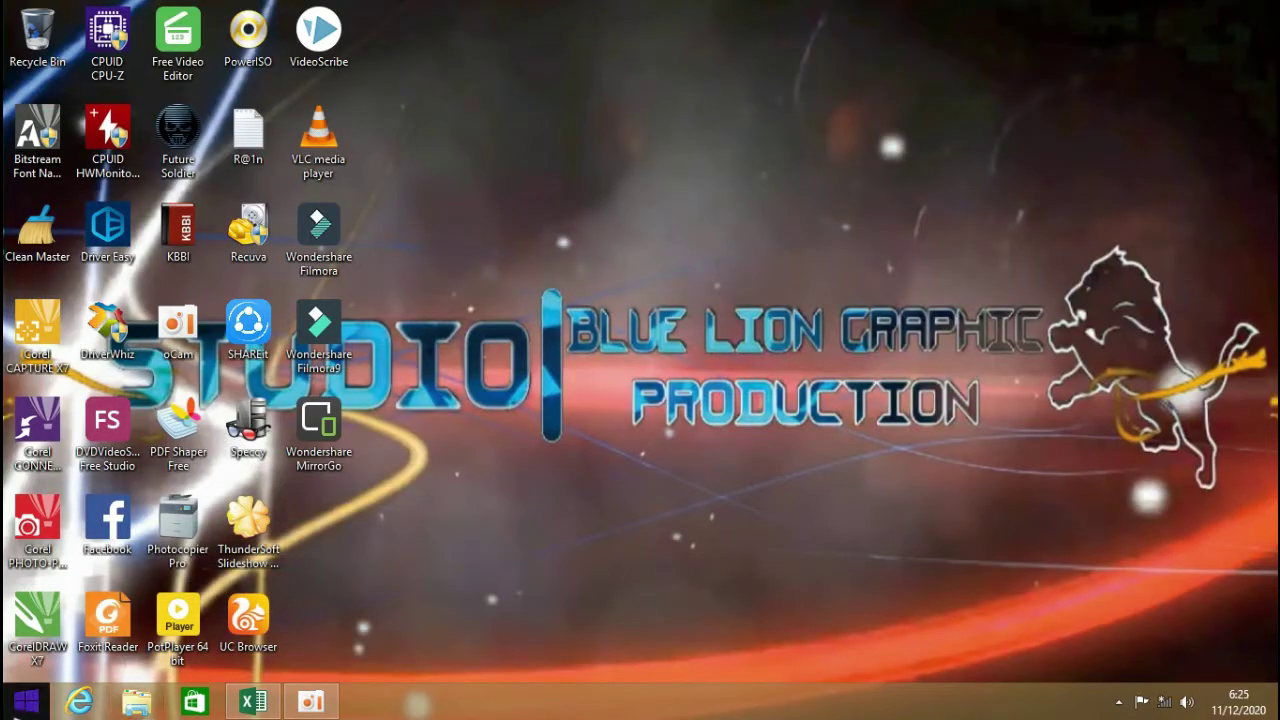
Step: Launch Word 2016 from the Start screen's full Apps list
{"action": "left_click", "coordinate": [27, 704]}
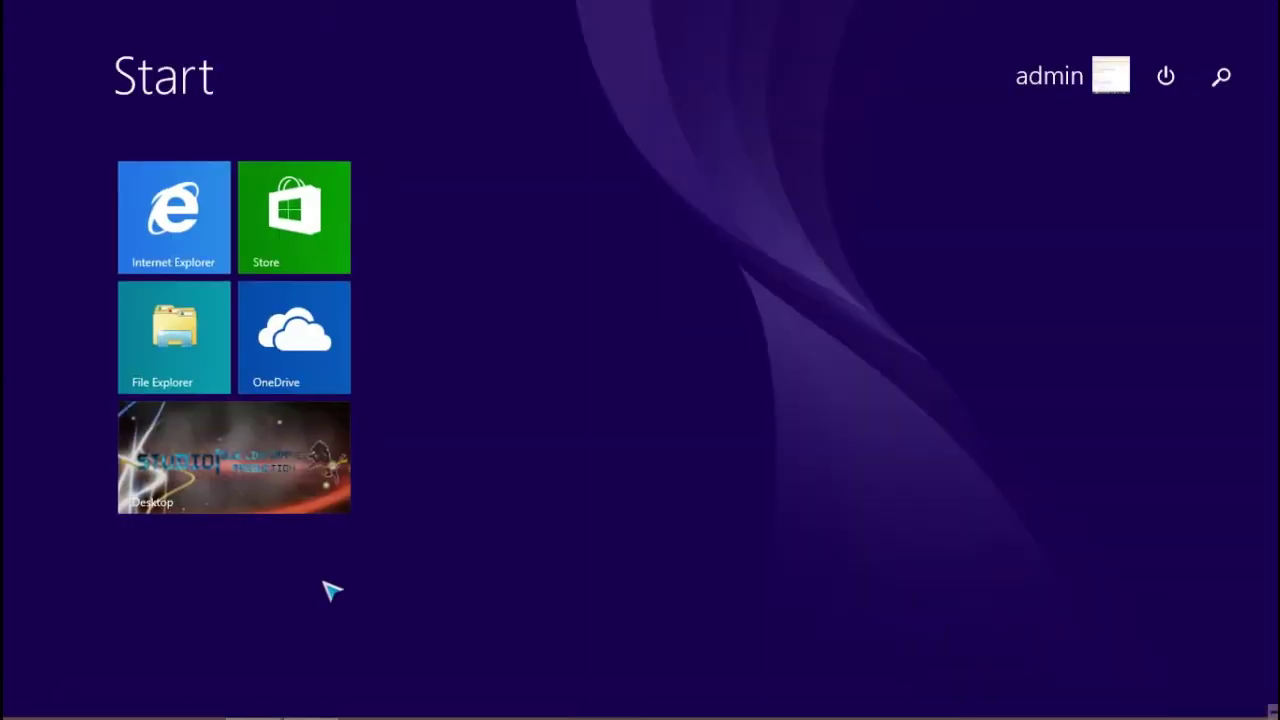
{"action": "left_click", "coordinate": [137, 671]}
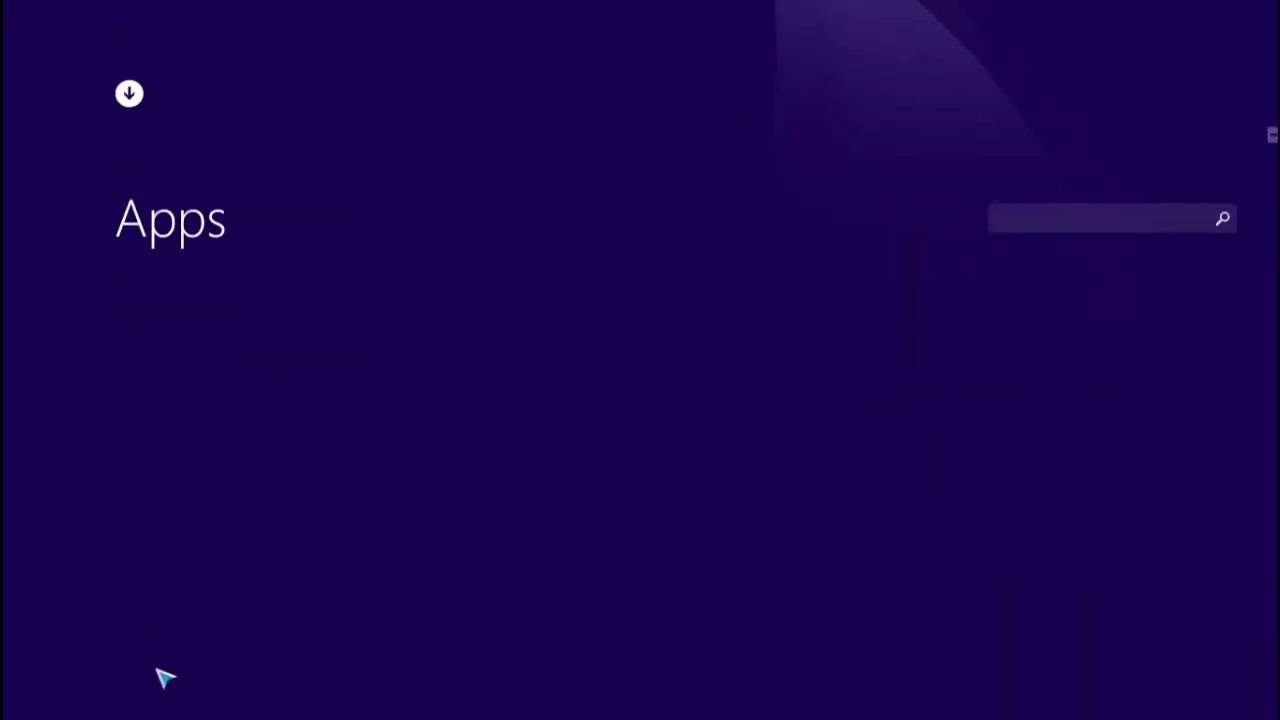
{"action": "left_click", "coordinate": [1006, 196]}
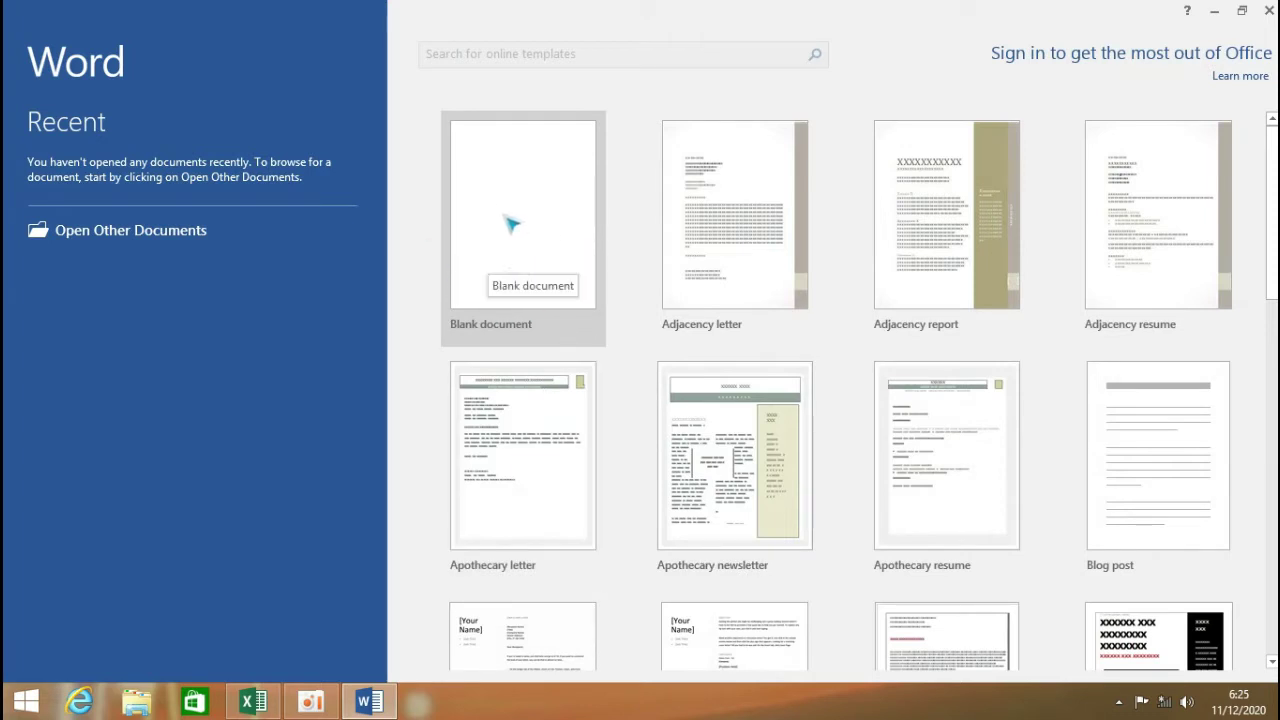
Step: Create a blank document and embed an Excel Spreadsheet through Insert > Table
{"action": "left_click", "coordinate": [523, 285]}
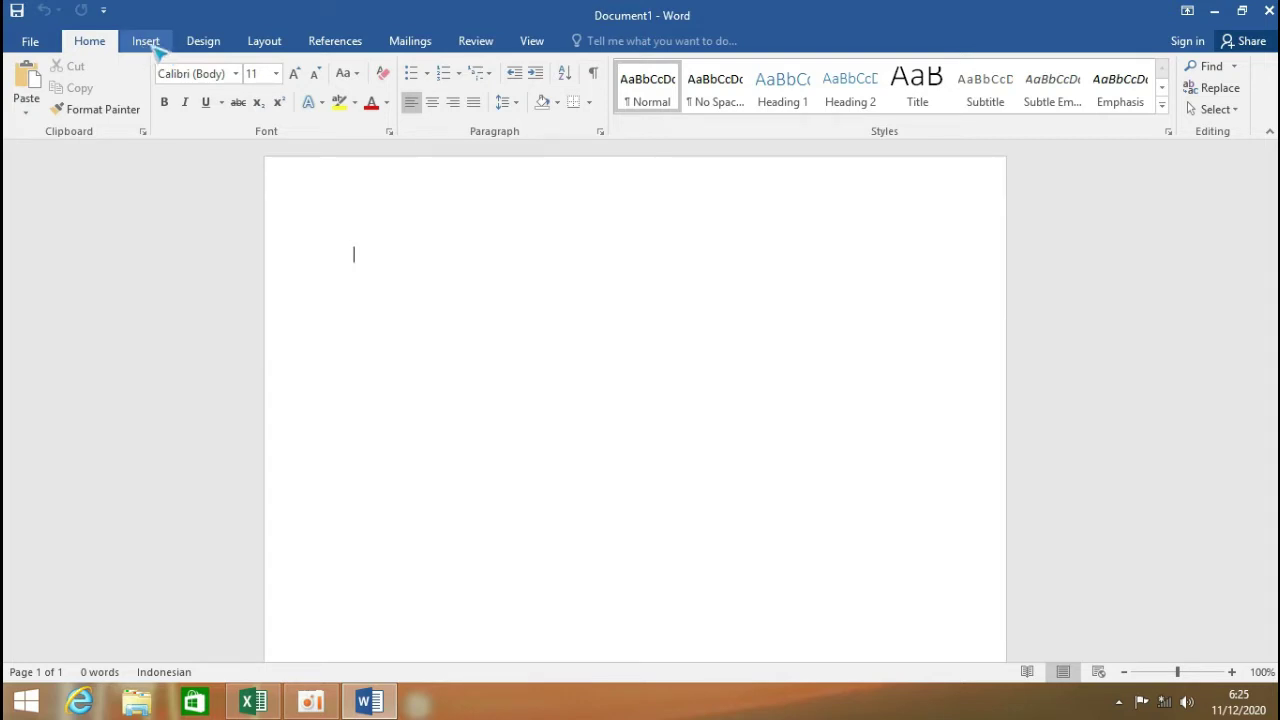
{"action": "left_click", "coordinate": [150, 45]}
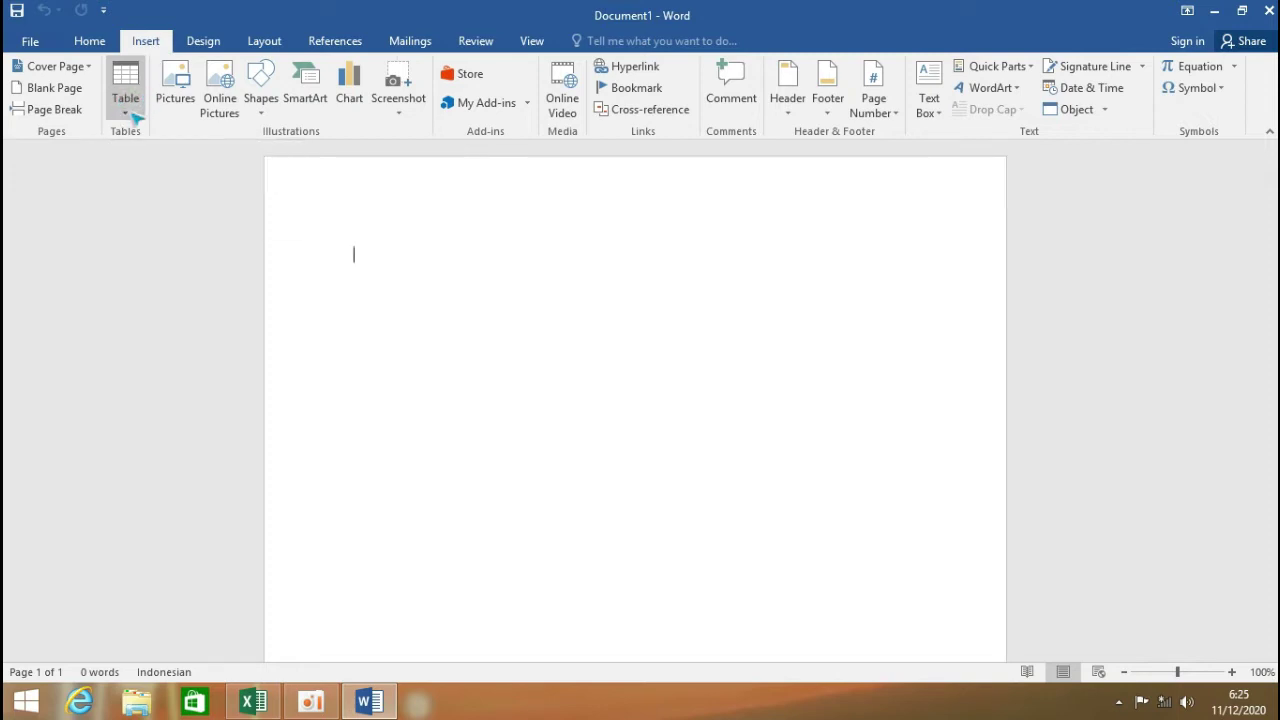
{"action": "left_click", "coordinate": [129, 112]}
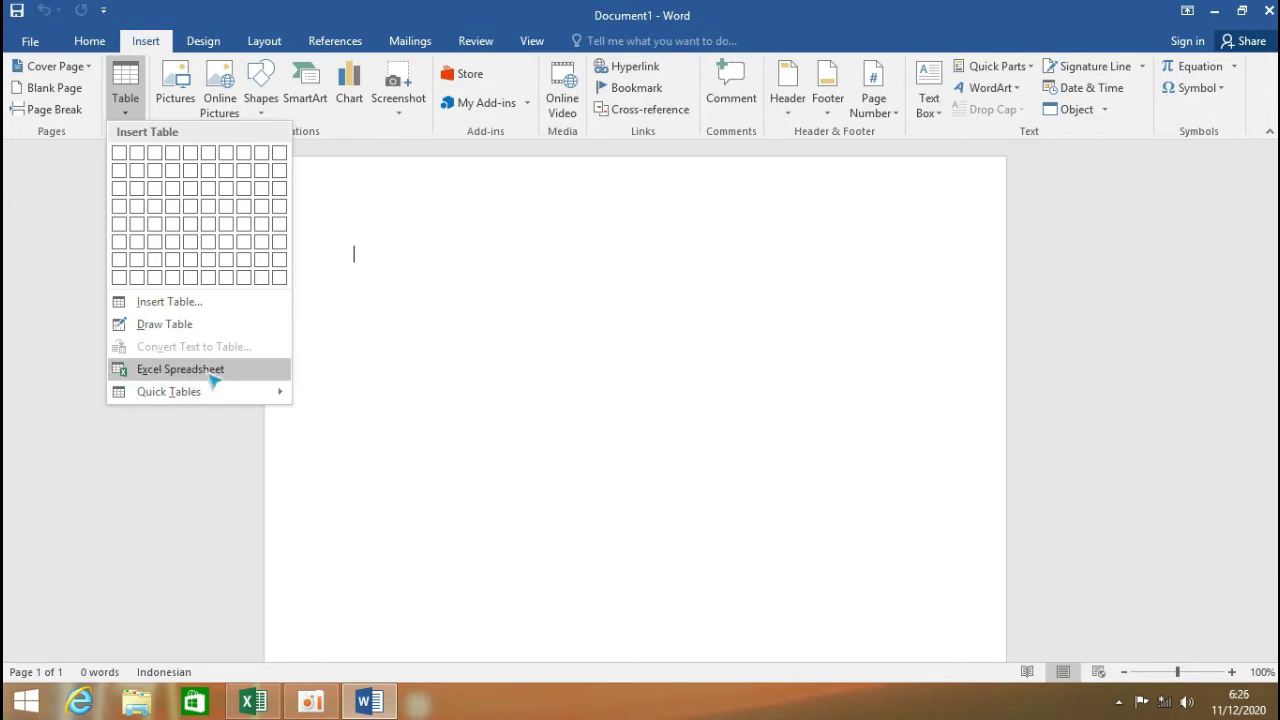
{"action": "left_click", "coordinate": [217, 370]}
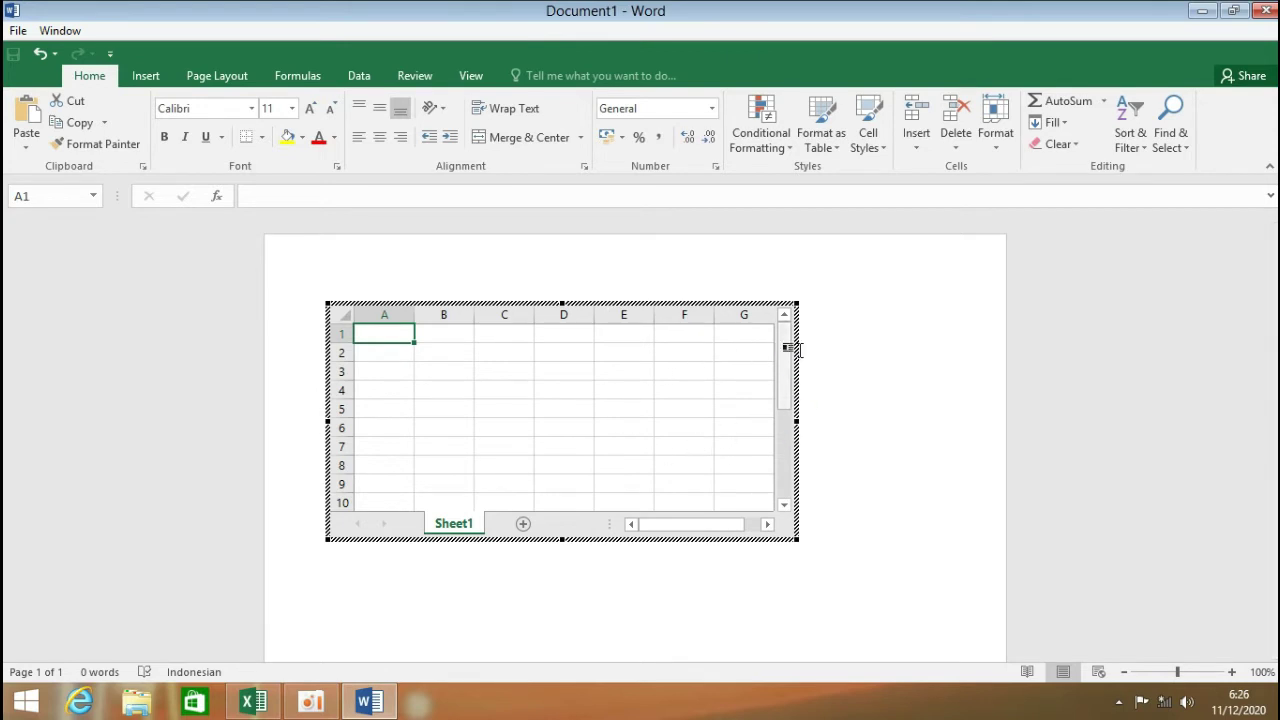
Step: Paste the copied grade table into cell A1 of the embedded sheet and return to the page
{"action": "right_click", "coordinate": [384, 335]}
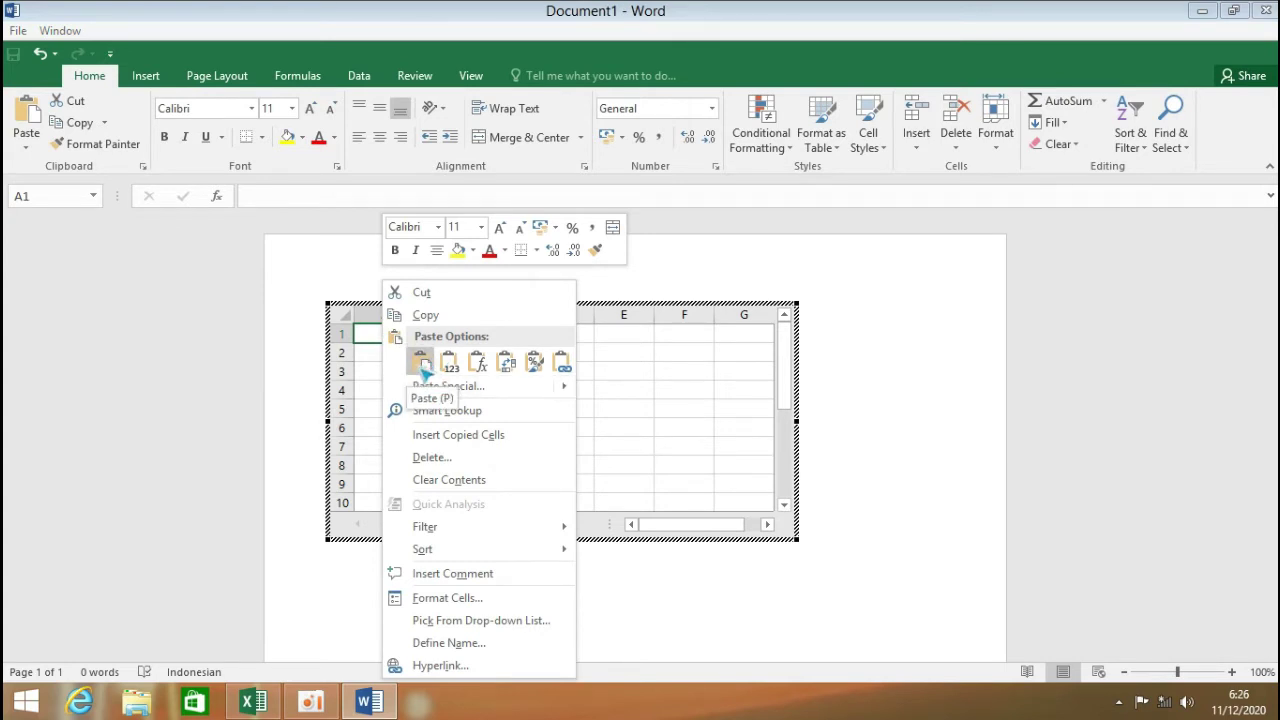
{"action": "left_click", "coordinate": [421, 364]}
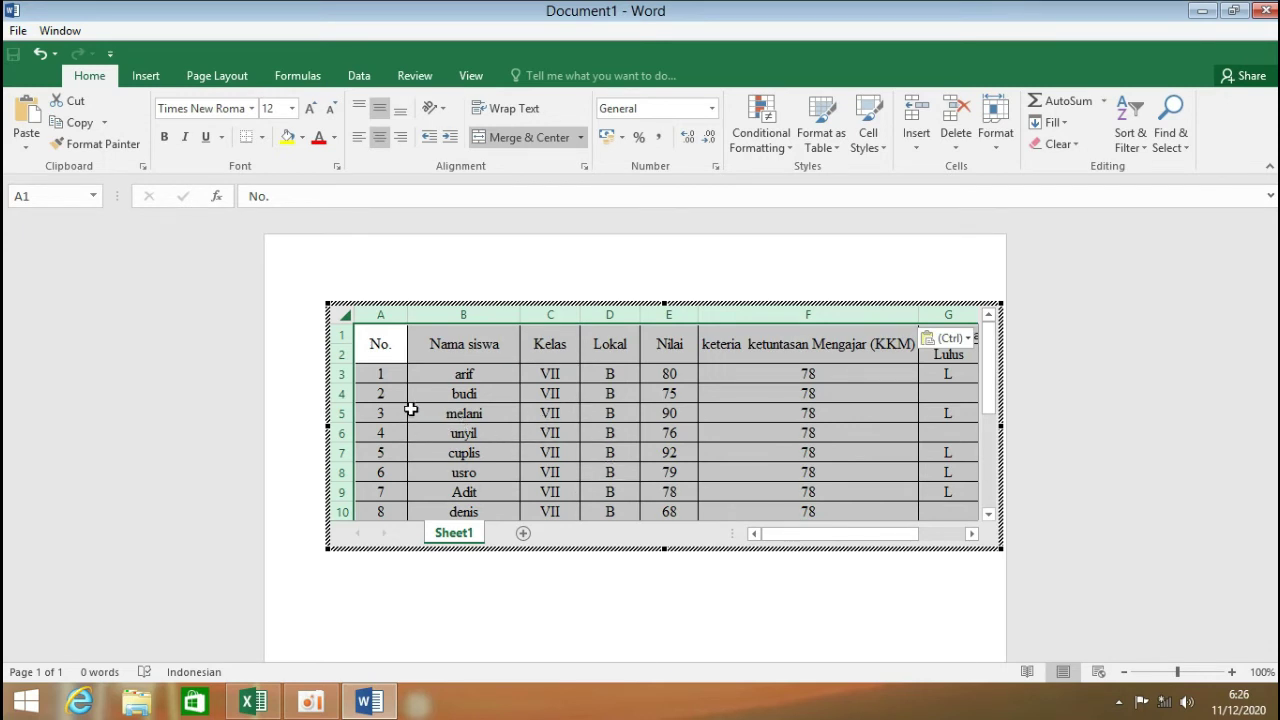
{"action": "left_click", "coordinate": [513, 622]}
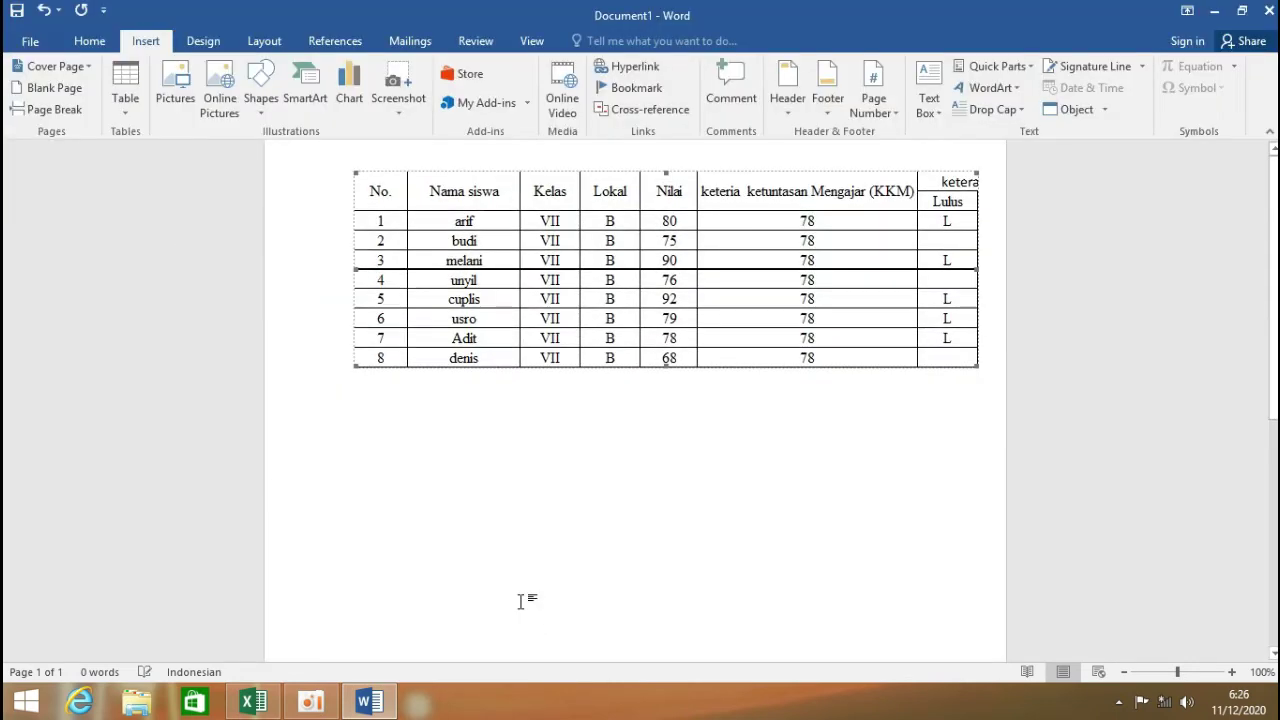
Step: Change the page orientation to Landscape from the Layout tab
{"action": "left_click", "coordinate": [264, 41]}
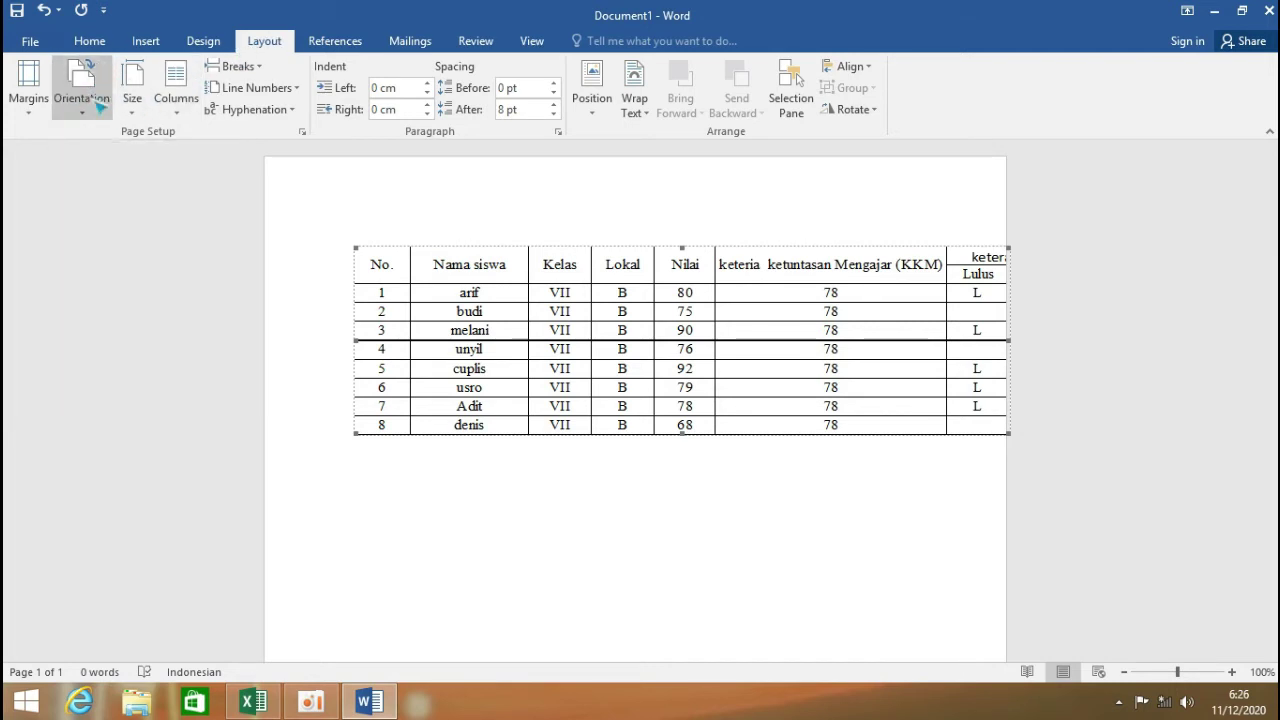
{"action": "left_click", "coordinate": [86, 116]}
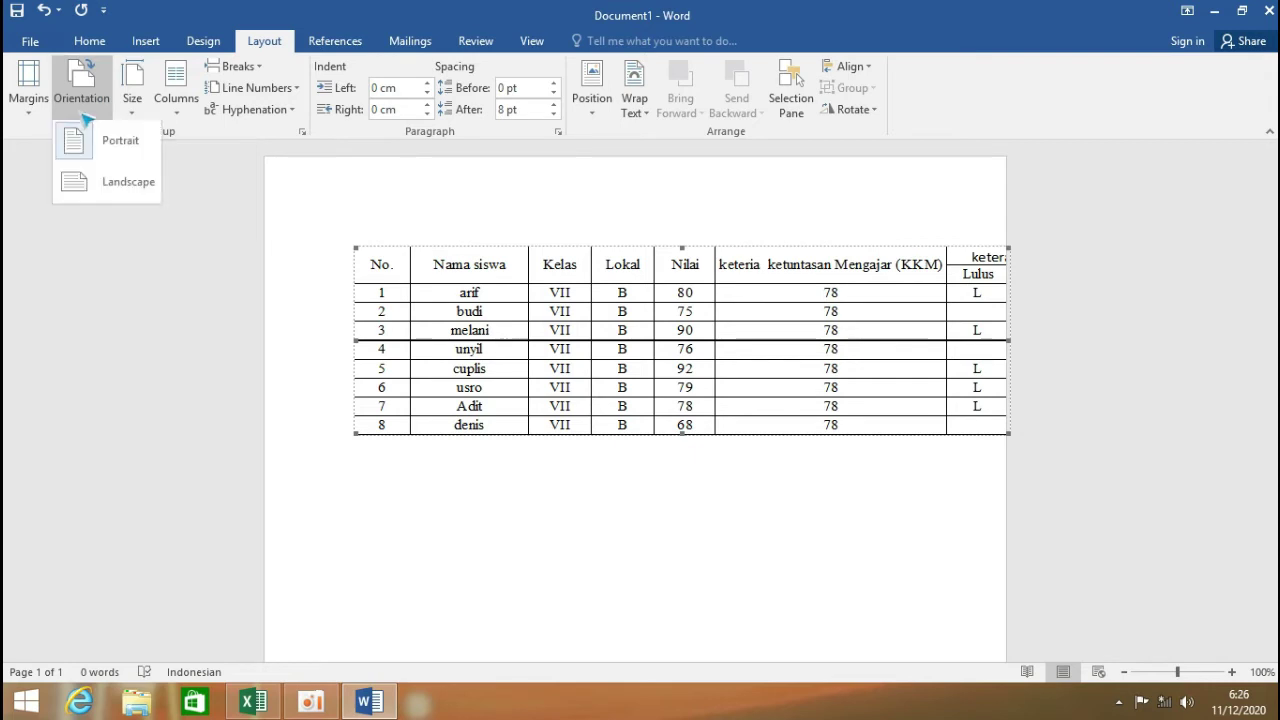
{"action": "left_click", "coordinate": [129, 201]}
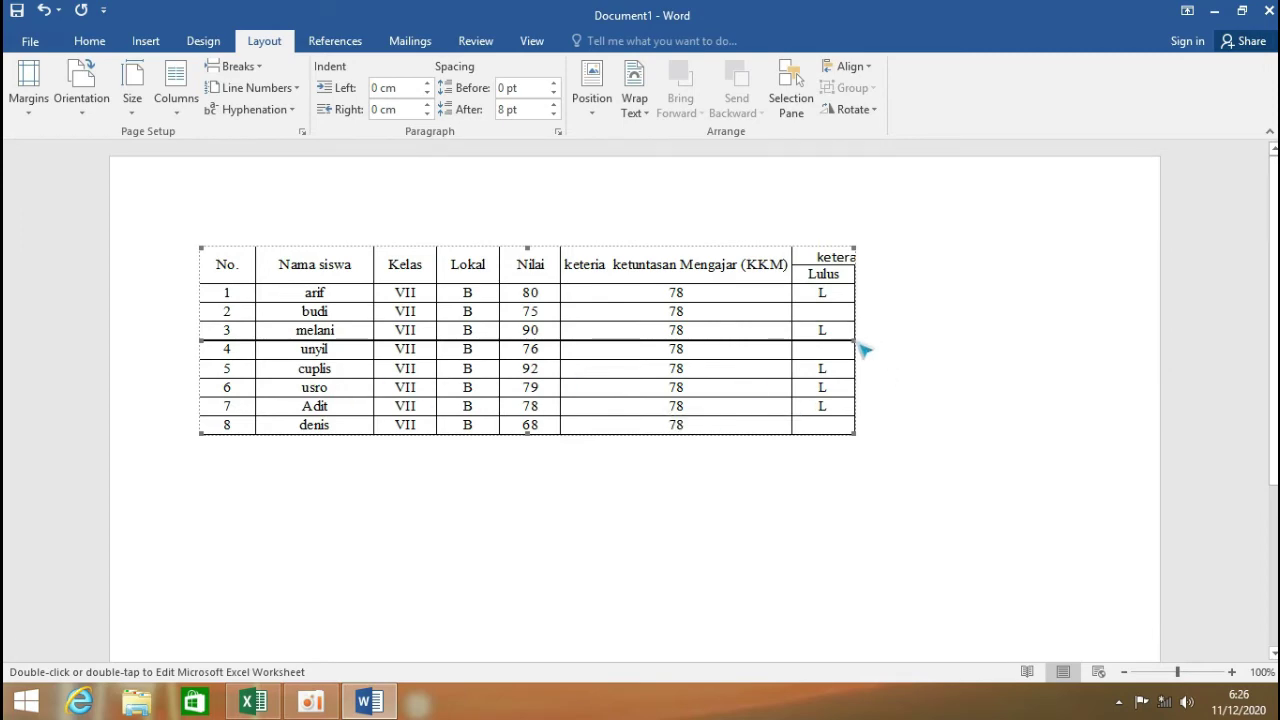
Step: Drag the embedded sheet's right and bottom edges out to show the Remedial column and all ten students
{"action": "double_click", "coordinate": [814, 355]}
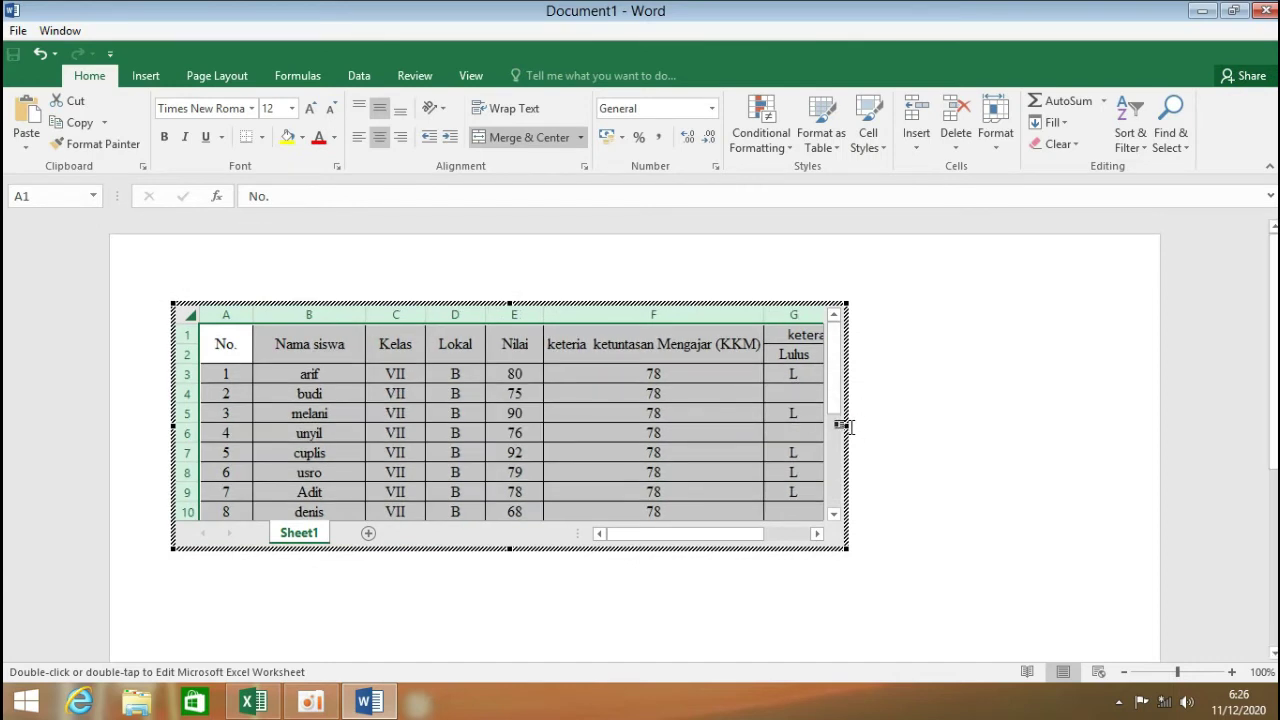
{"action": "left_click_drag", "start_coordinate": [843, 426], "coordinate": [882, 433]}
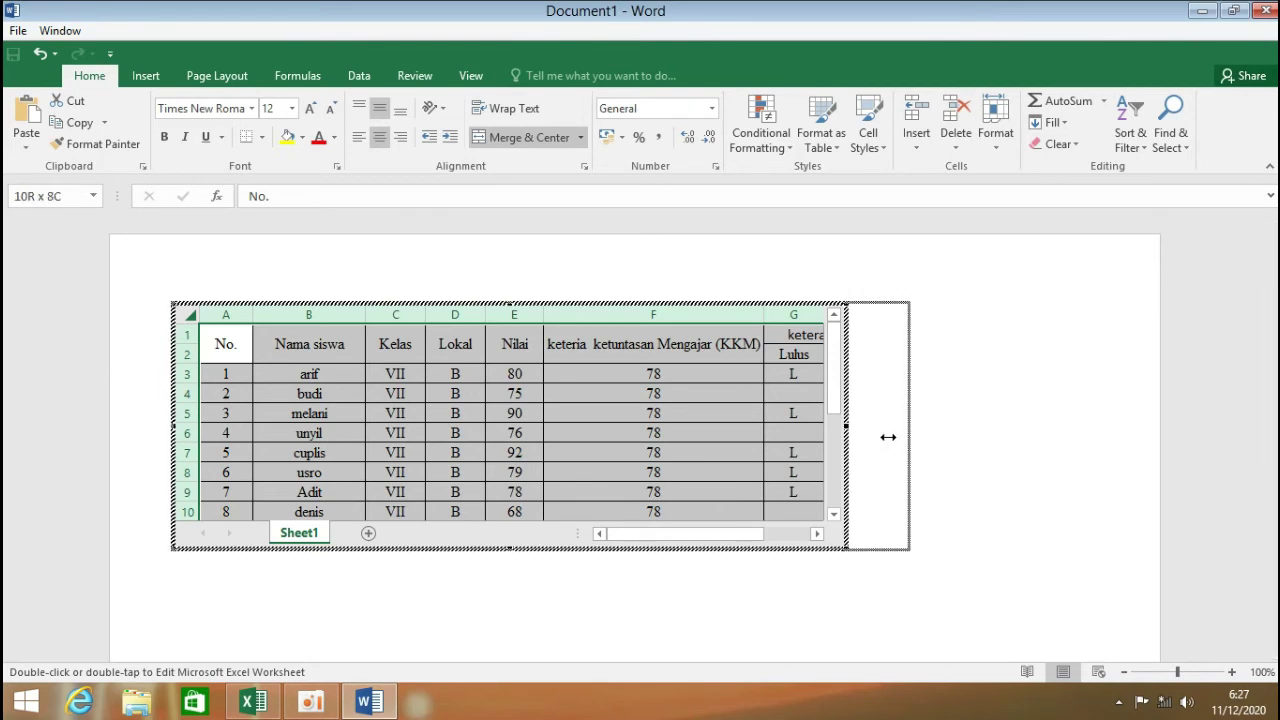
{"action": "left_click_drag", "start_coordinate": [883, 433], "coordinate": [889, 436]}
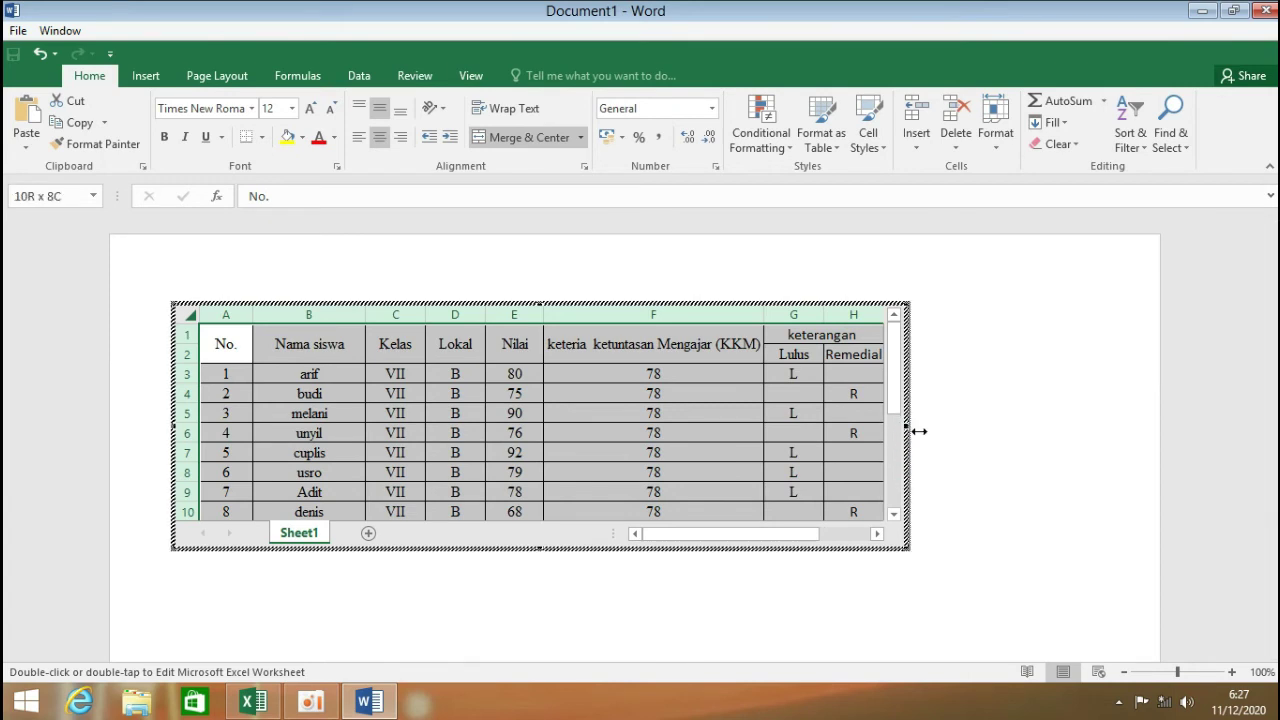
{"action": "mouse_move", "coordinate": [906, 427]}
{"action": "left_mouse_down"}
{"action": "mouse_move", "coordinate": [952, 447]}
{"action": "mouse_move", "coordinate": [910, 418]}
{"action": "left_mouse_up"}
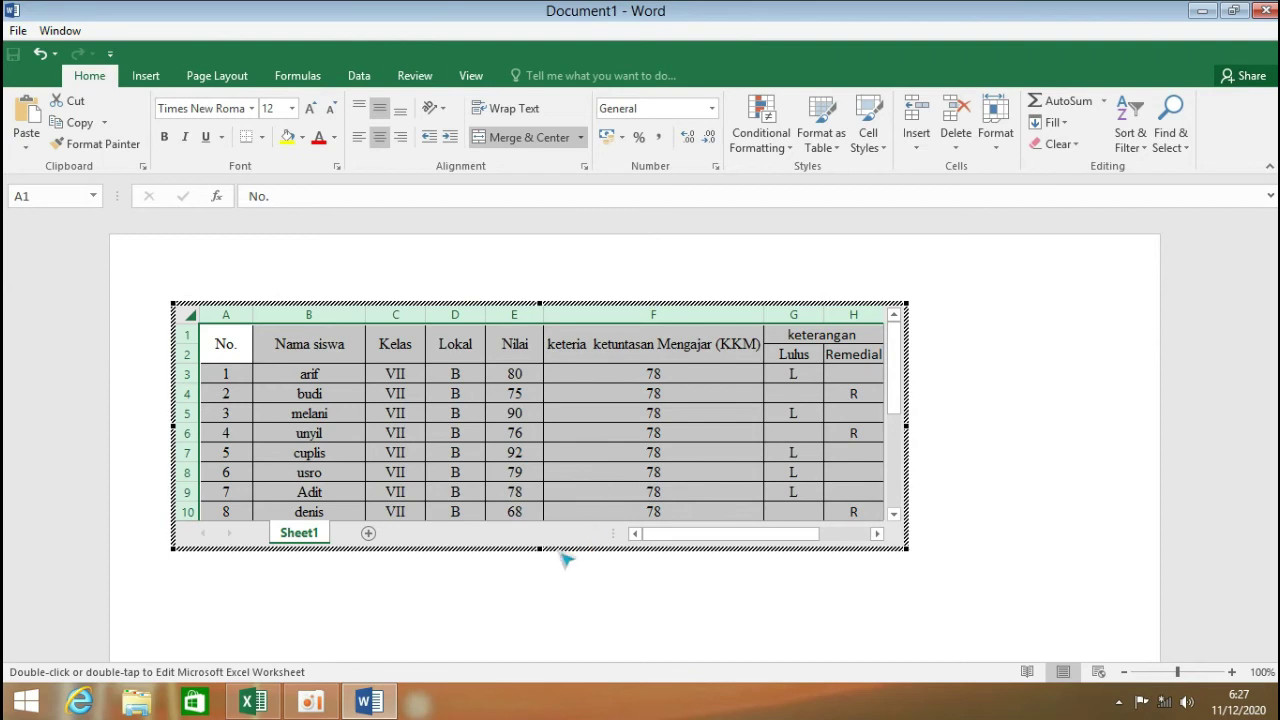
{"action": "left_click_drag", "start_coordinate": [539, 549], "coordinate": [542, 598]}
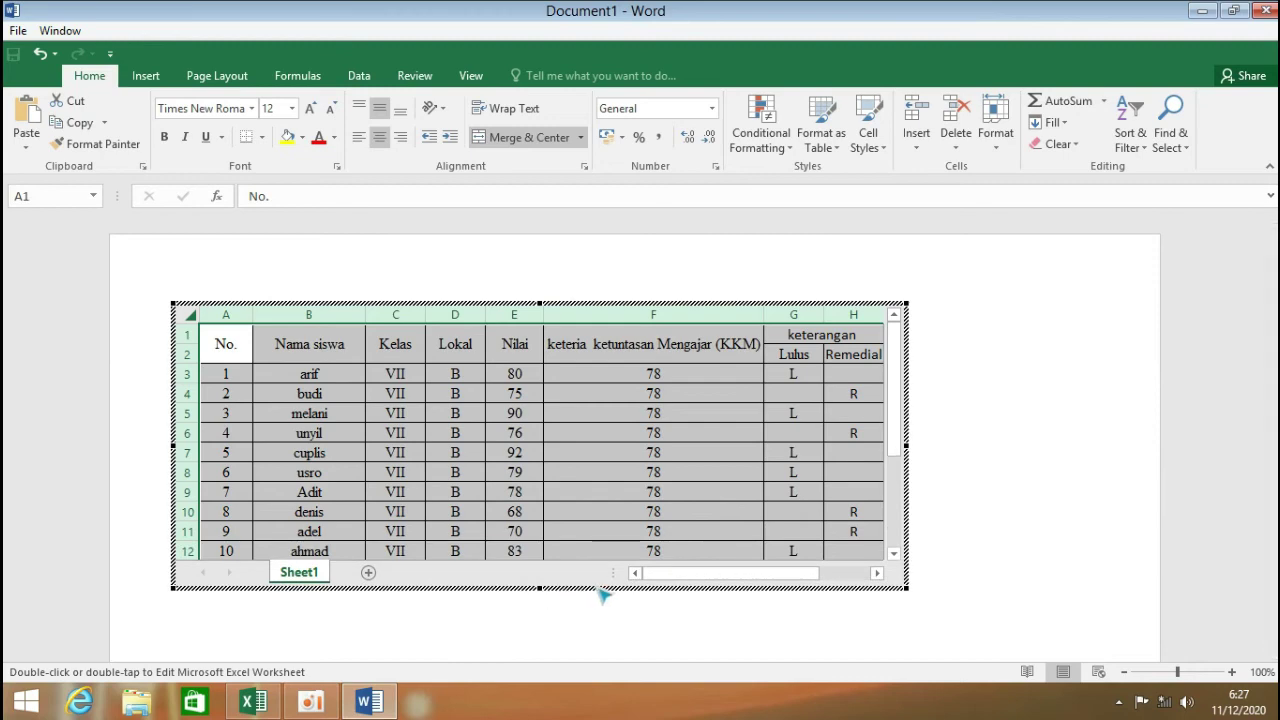
{"action": "left_click", "coordinate": [978, 415]}
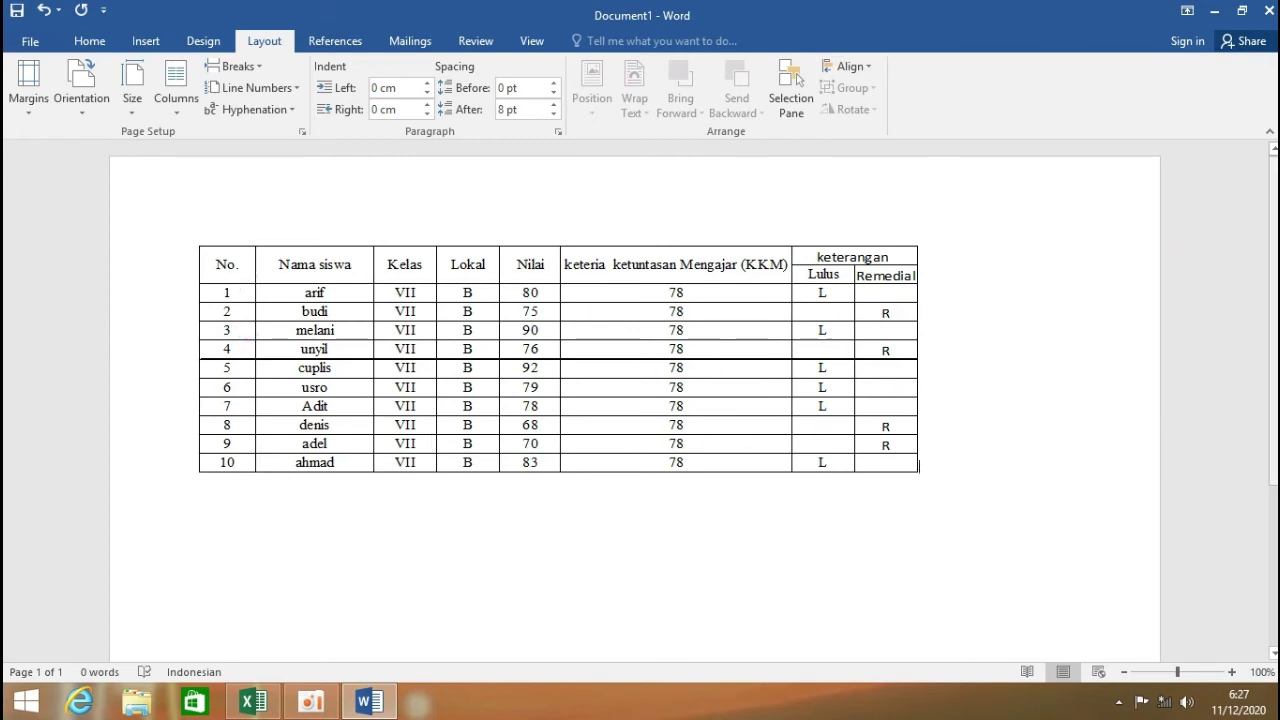
Step: Select and briefly edit the embedded table, then return to the Home tab and deselect it
{"action": "scroll", "coordinate": [640, 400], "scroll_direction": "down", "scroll_amount": 2}
{"action": "scroll", "coordinate": [1063, 240], "scroll_direction": "up", "scroll_amount": 2}
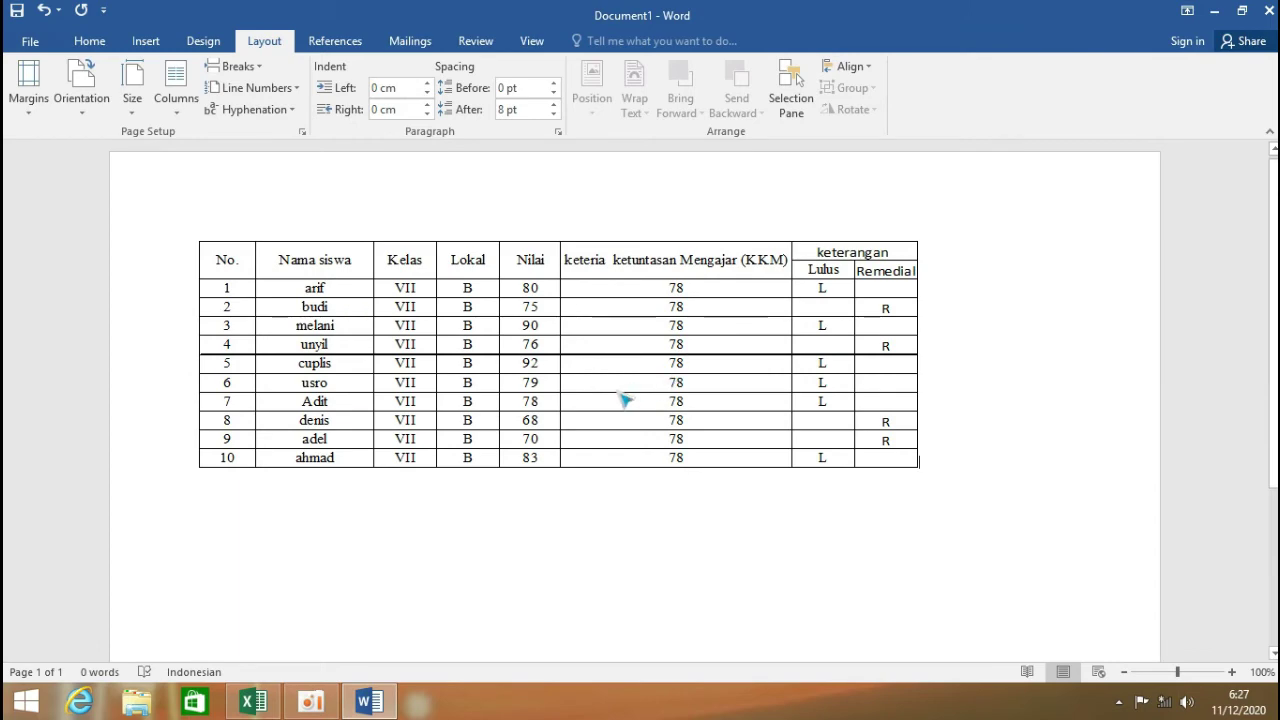
{"action": "left_click", "coordinate": [506, 359]}
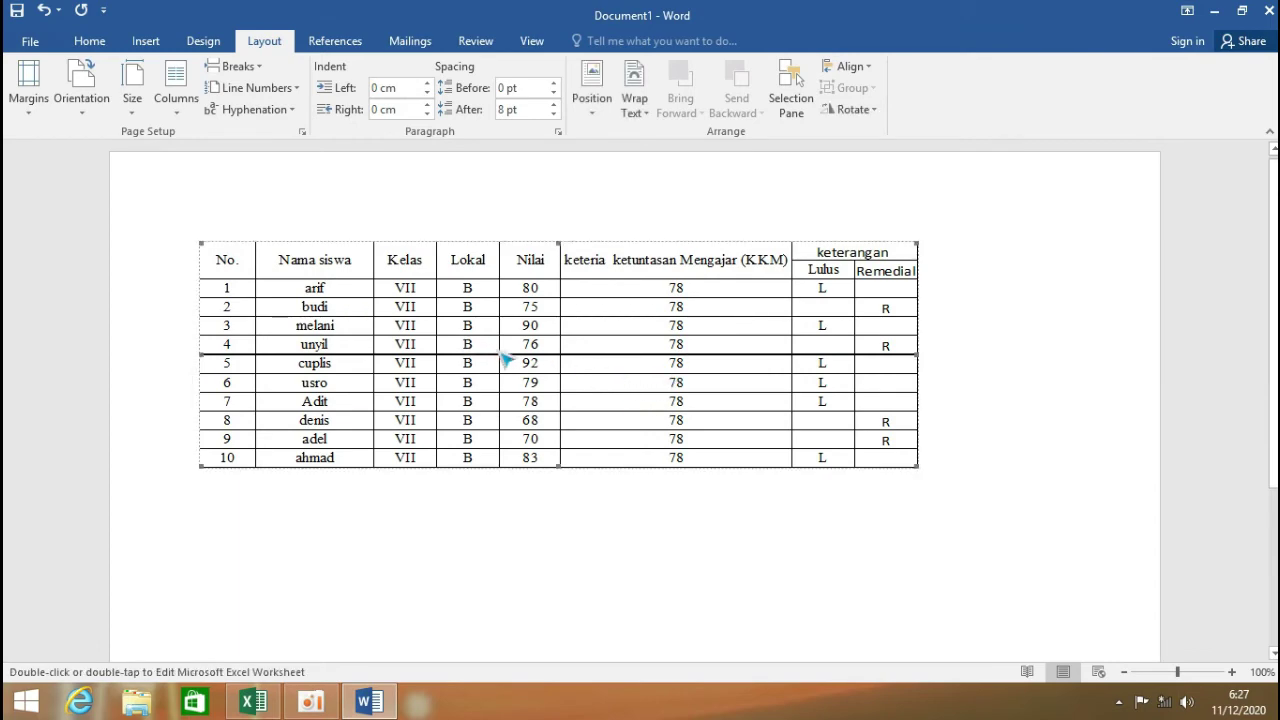
{"action": "double_click", "coordinate": [506, 359]}
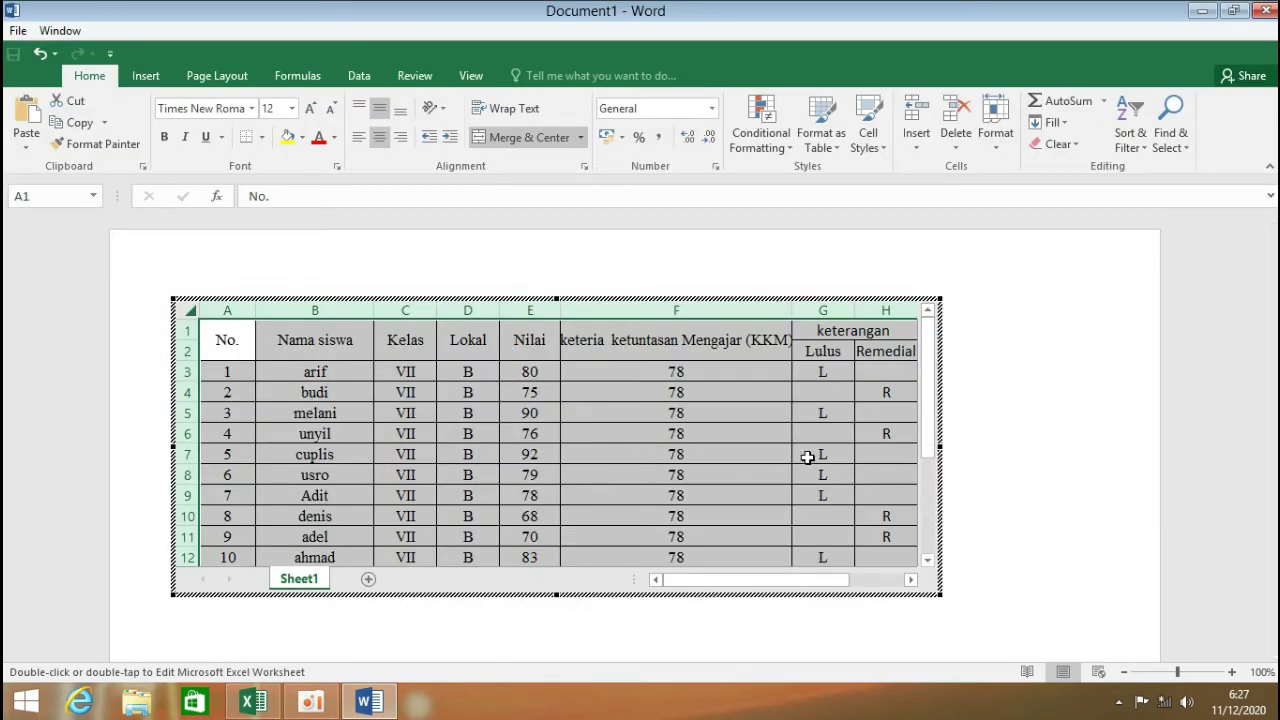
{"action": "left_click", "coordinate": [1006, 451]}
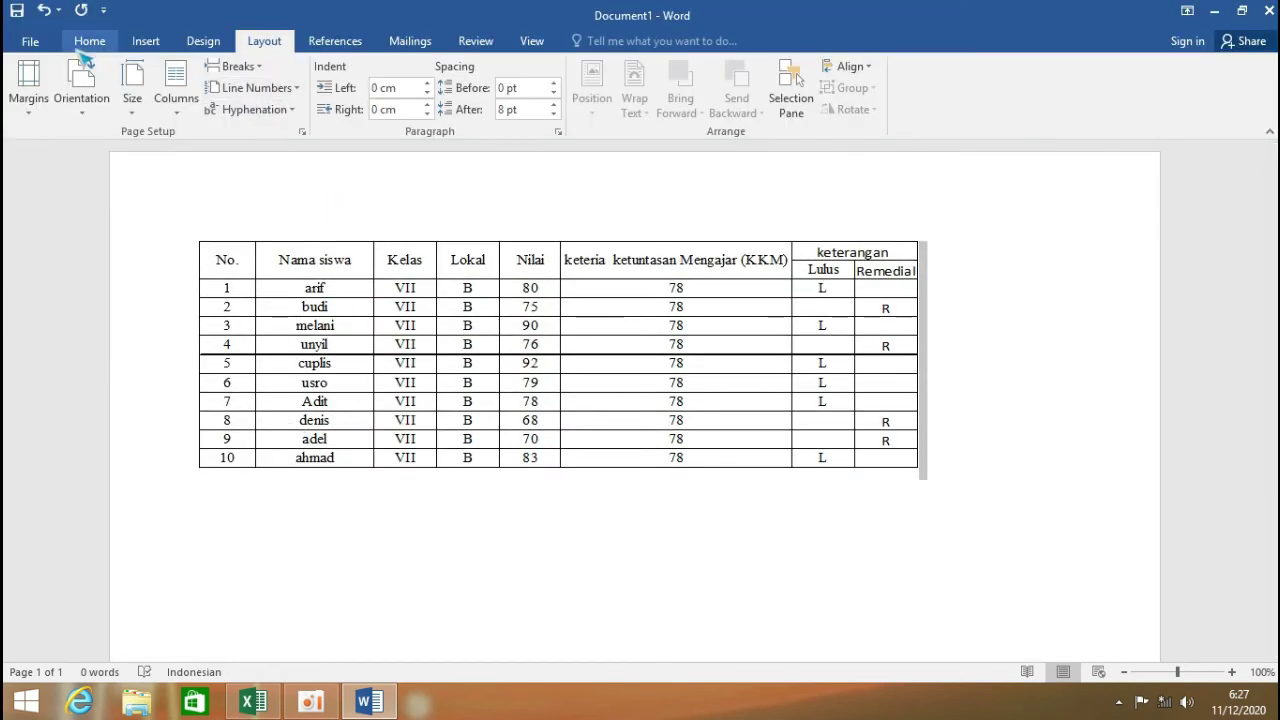
{"action": "left_click", "coordinate": [89, 41]}
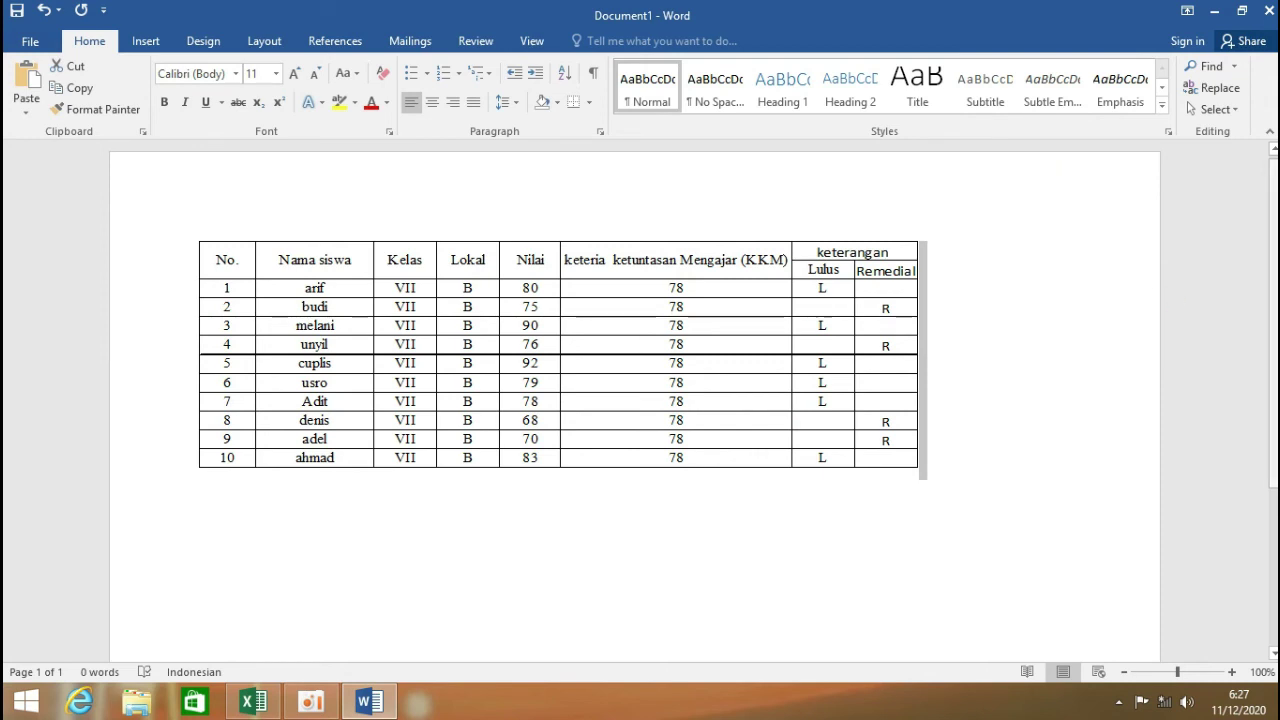
{"action": "left_click", "coordinate": [906, 487]}
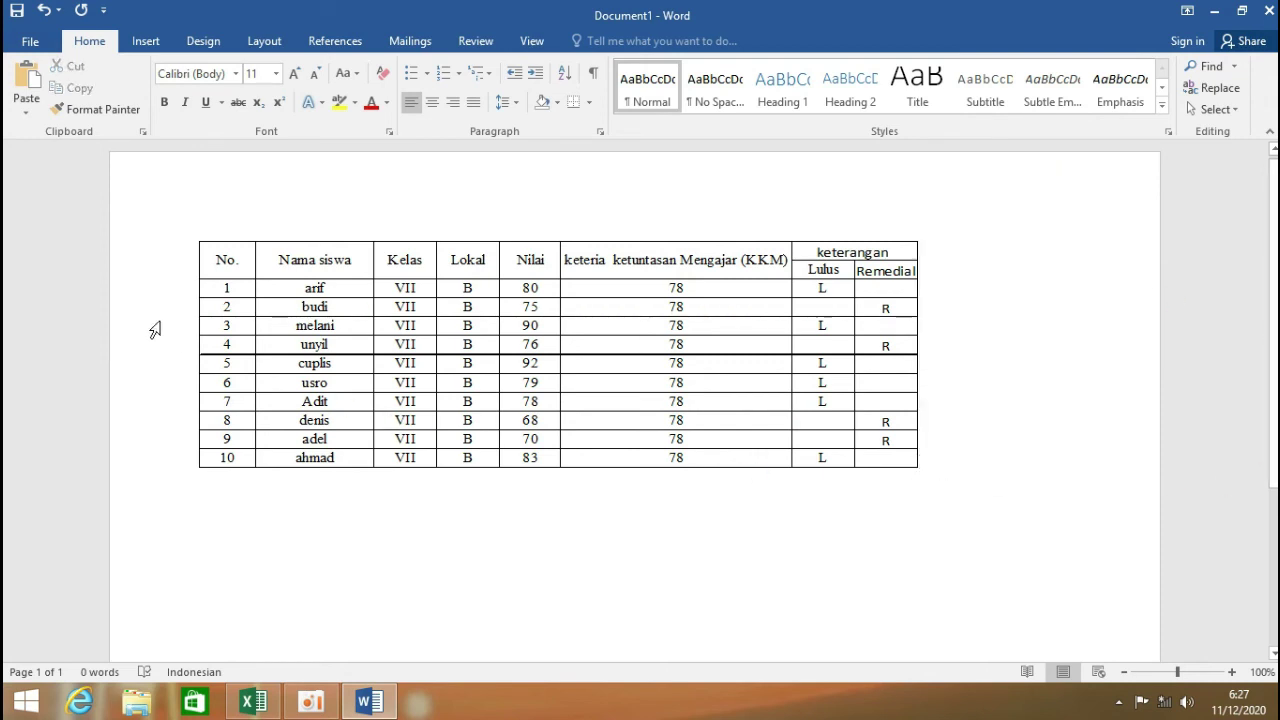
Step: Drag the table's left-middle handle inward to narrow it proportionally
{"action": "left_click", "coordinate": [210, 338]}
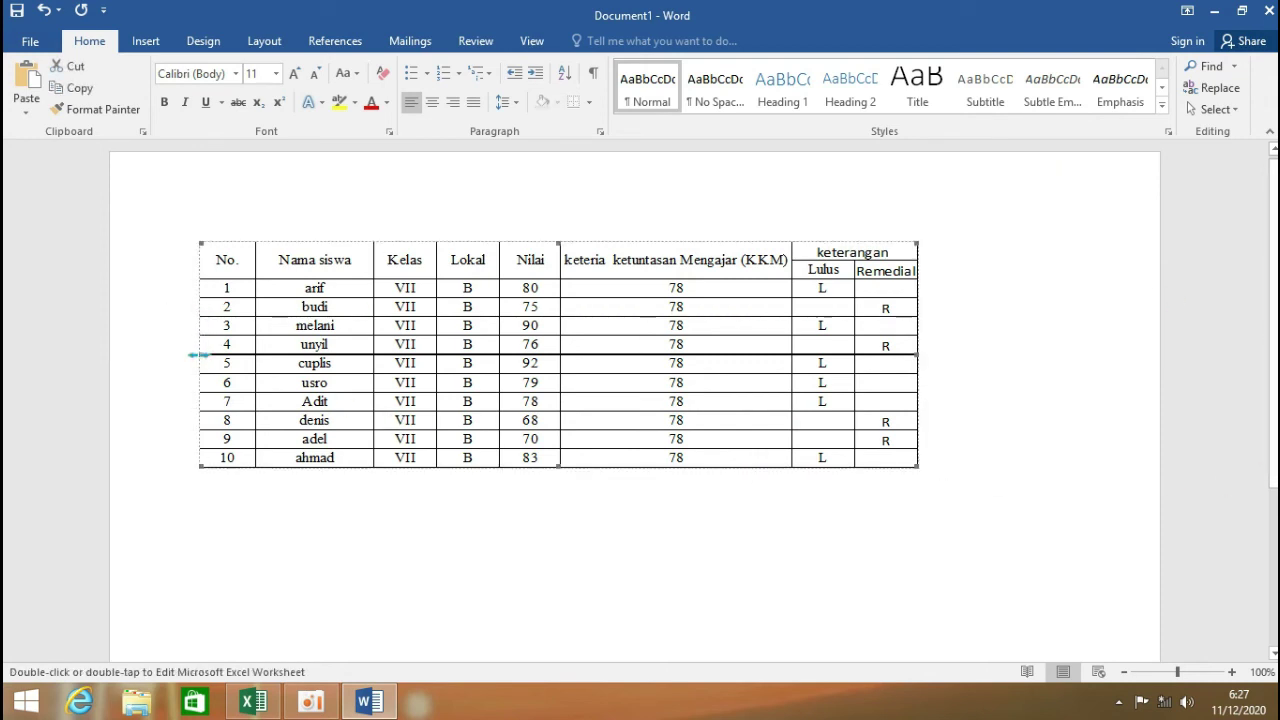
{"action": "left_click_drag", "start_coordinate": [206, 354], "coordinate": [262, 370]}
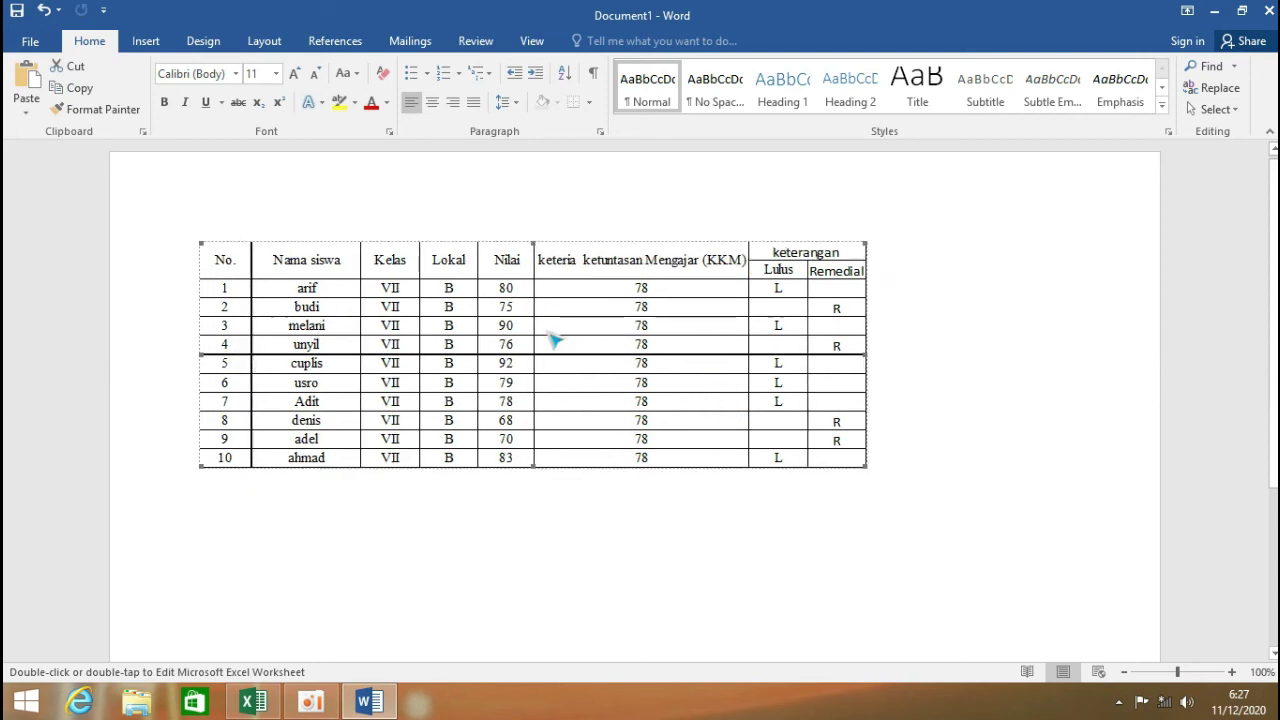
{"action": "left_click", "coordinate": [700, 363]}
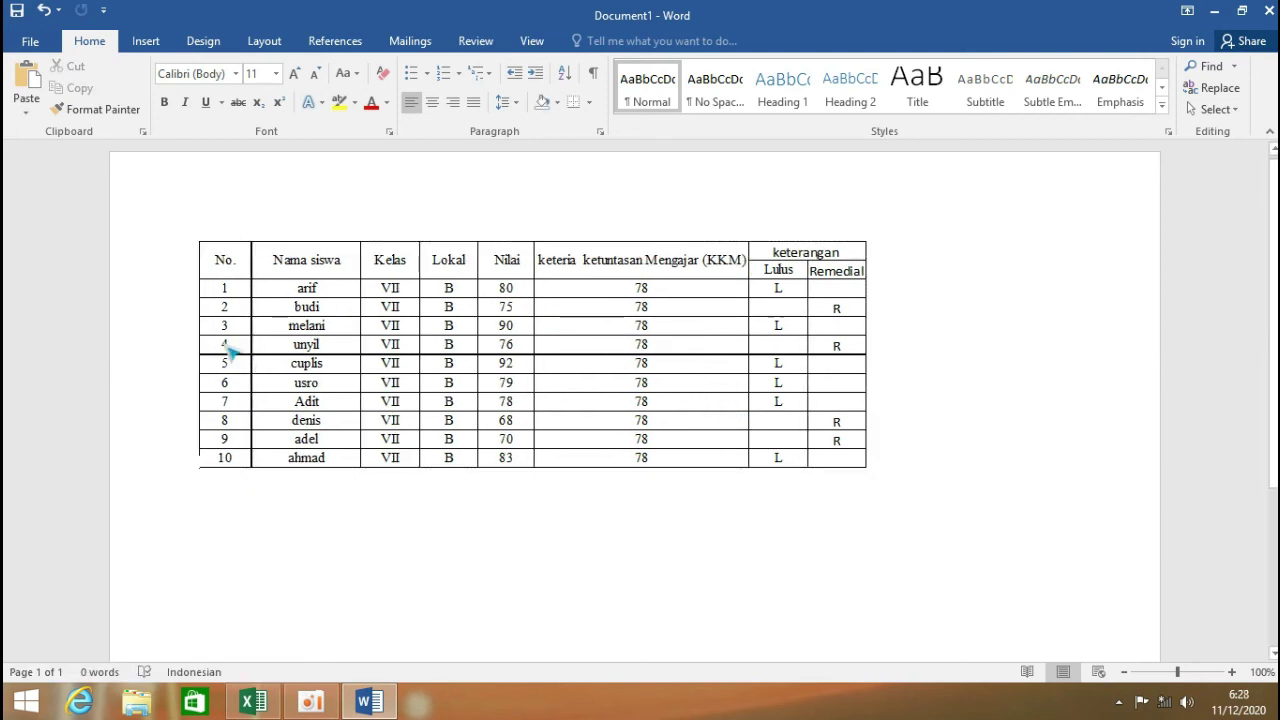